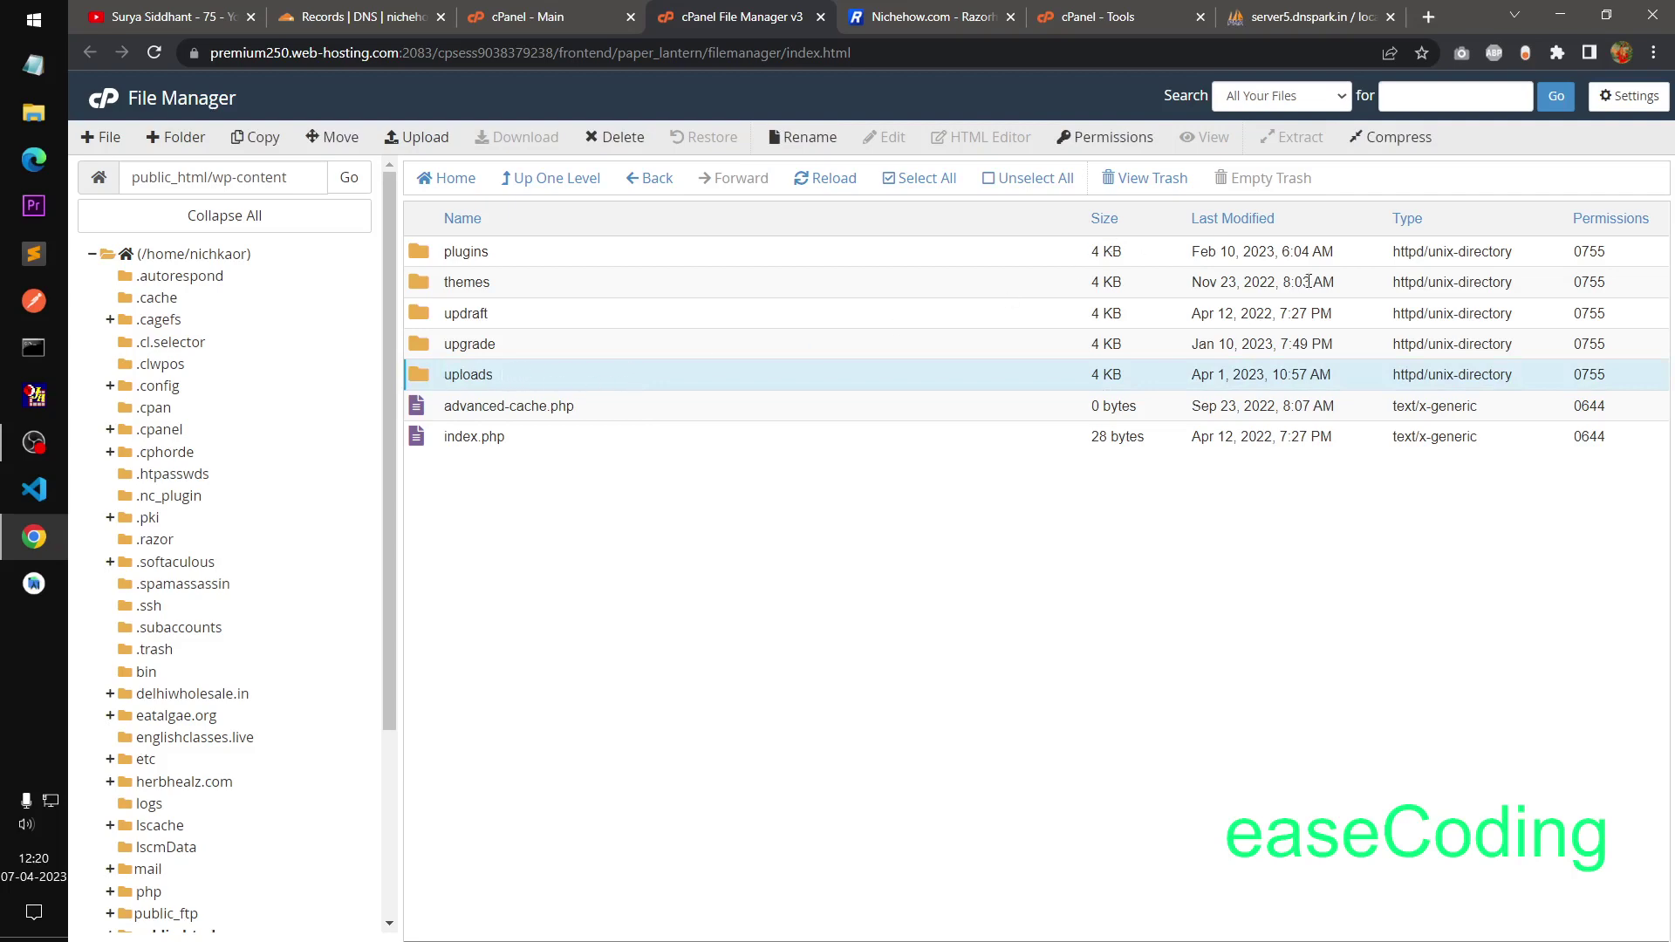
Compress the uploads folder as a Zip archive named uploads.zip
{"action": "left_click", "coordinate": [1388, 145]}
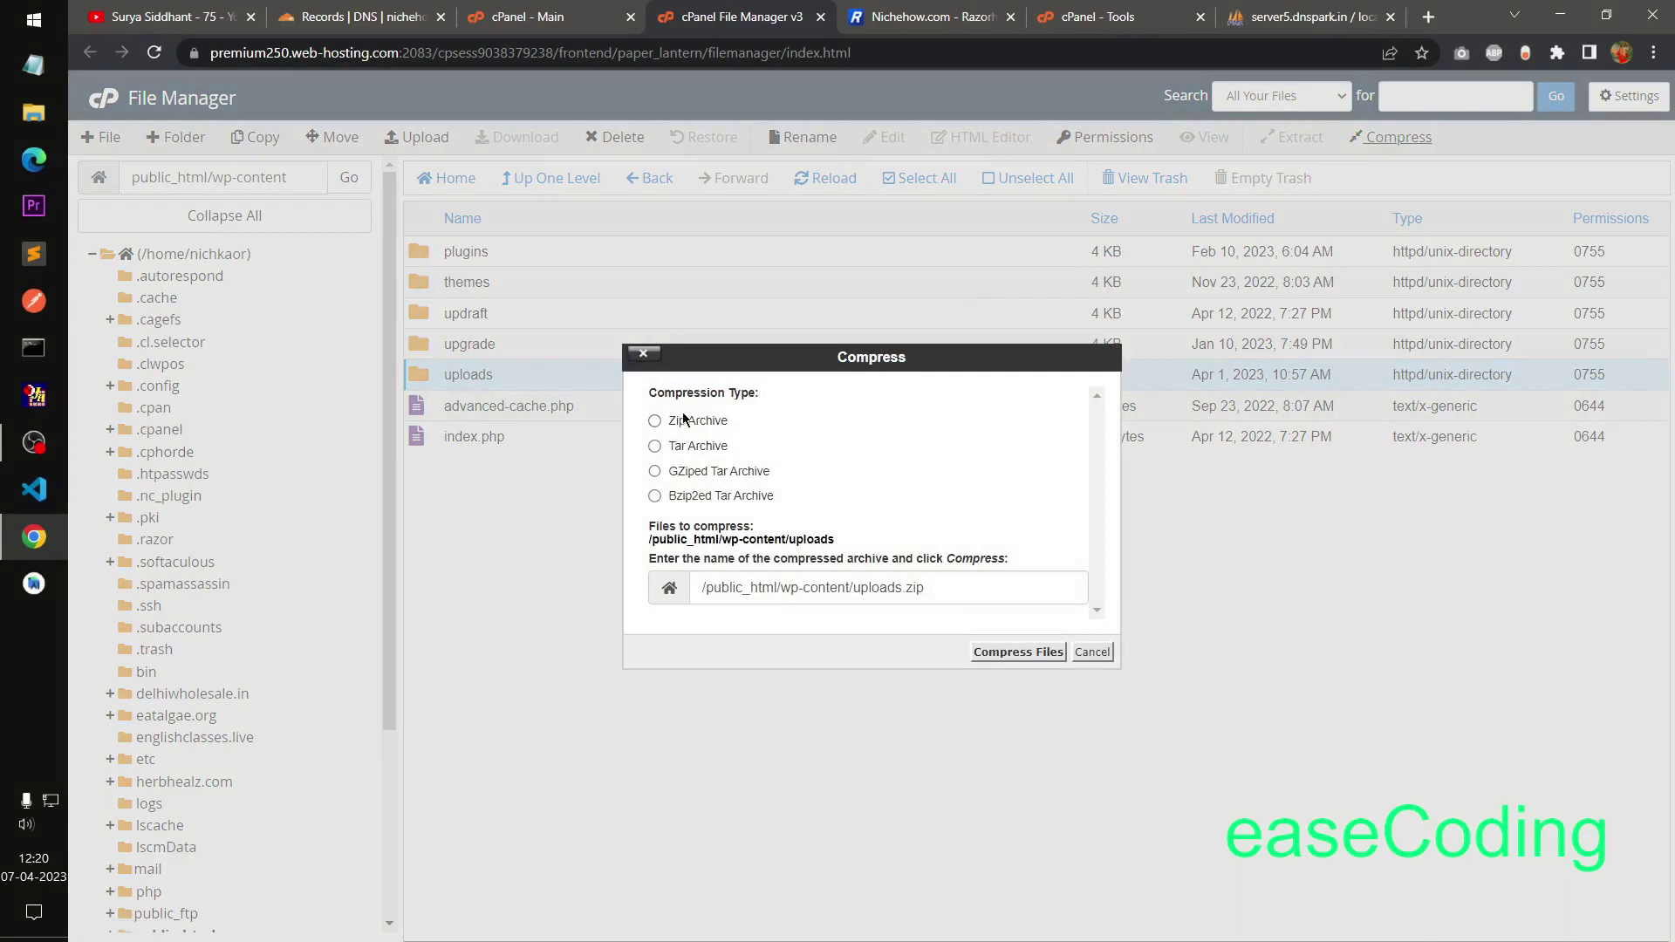
{"action": "left_click", "coordinate": [655, 421]}
{"action": "left_click", "coordinate": [1006, 652]}
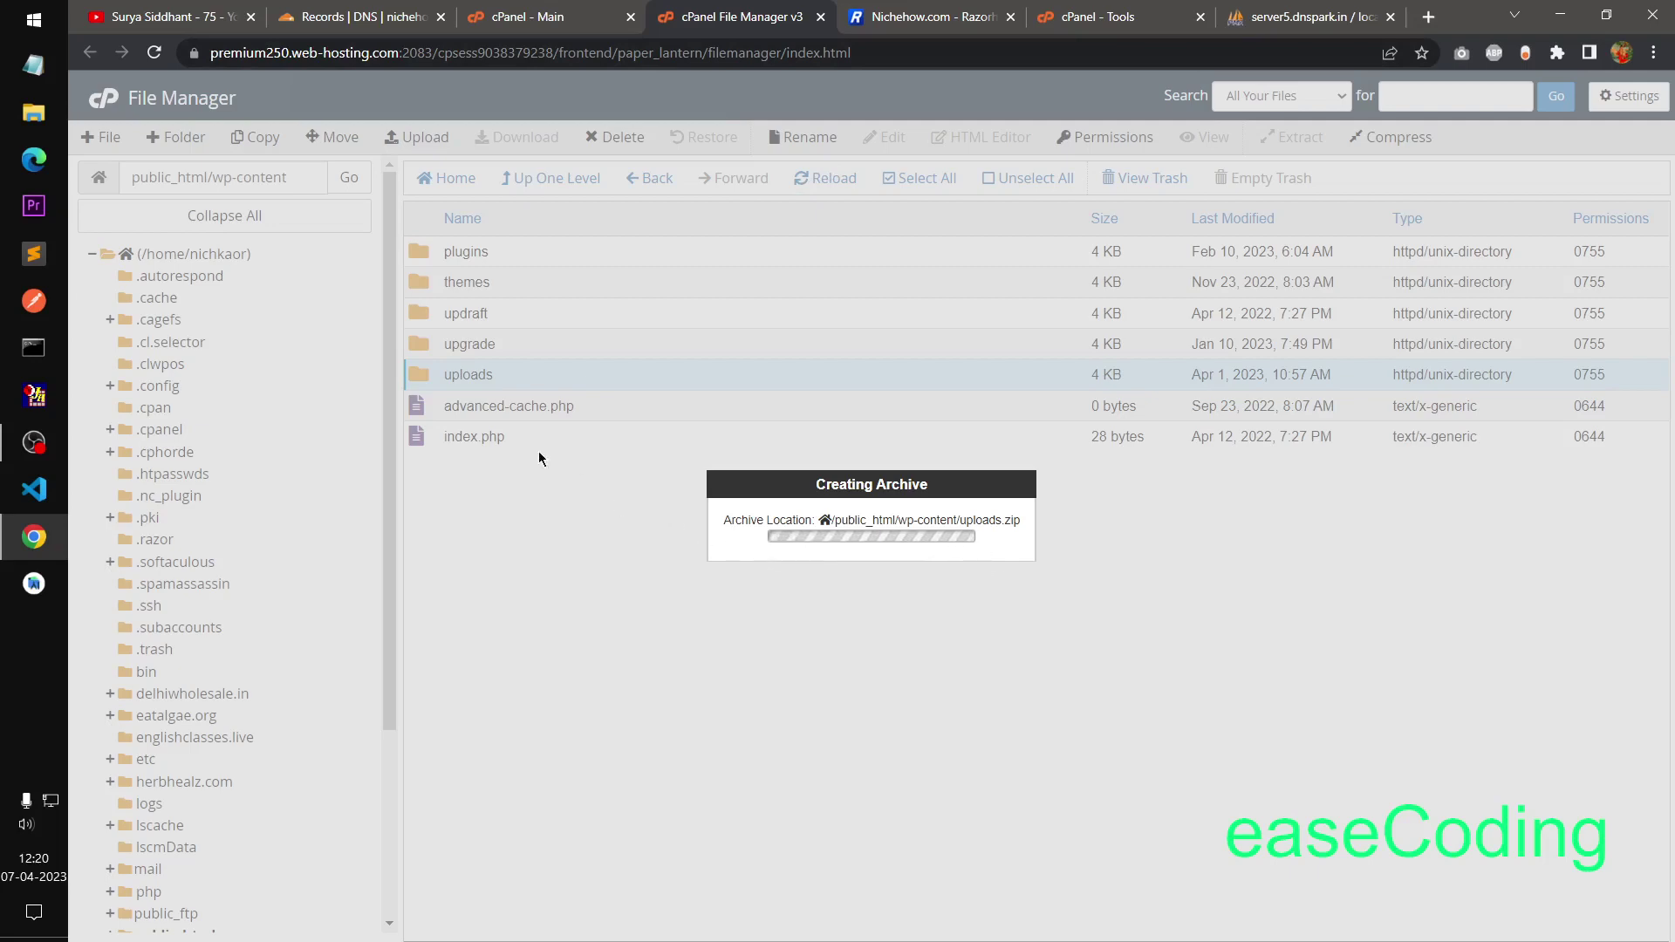
{"action": "scroll", "coordinate": [906, 549], "scroll_direction": "down", "scroll_amount": 5}
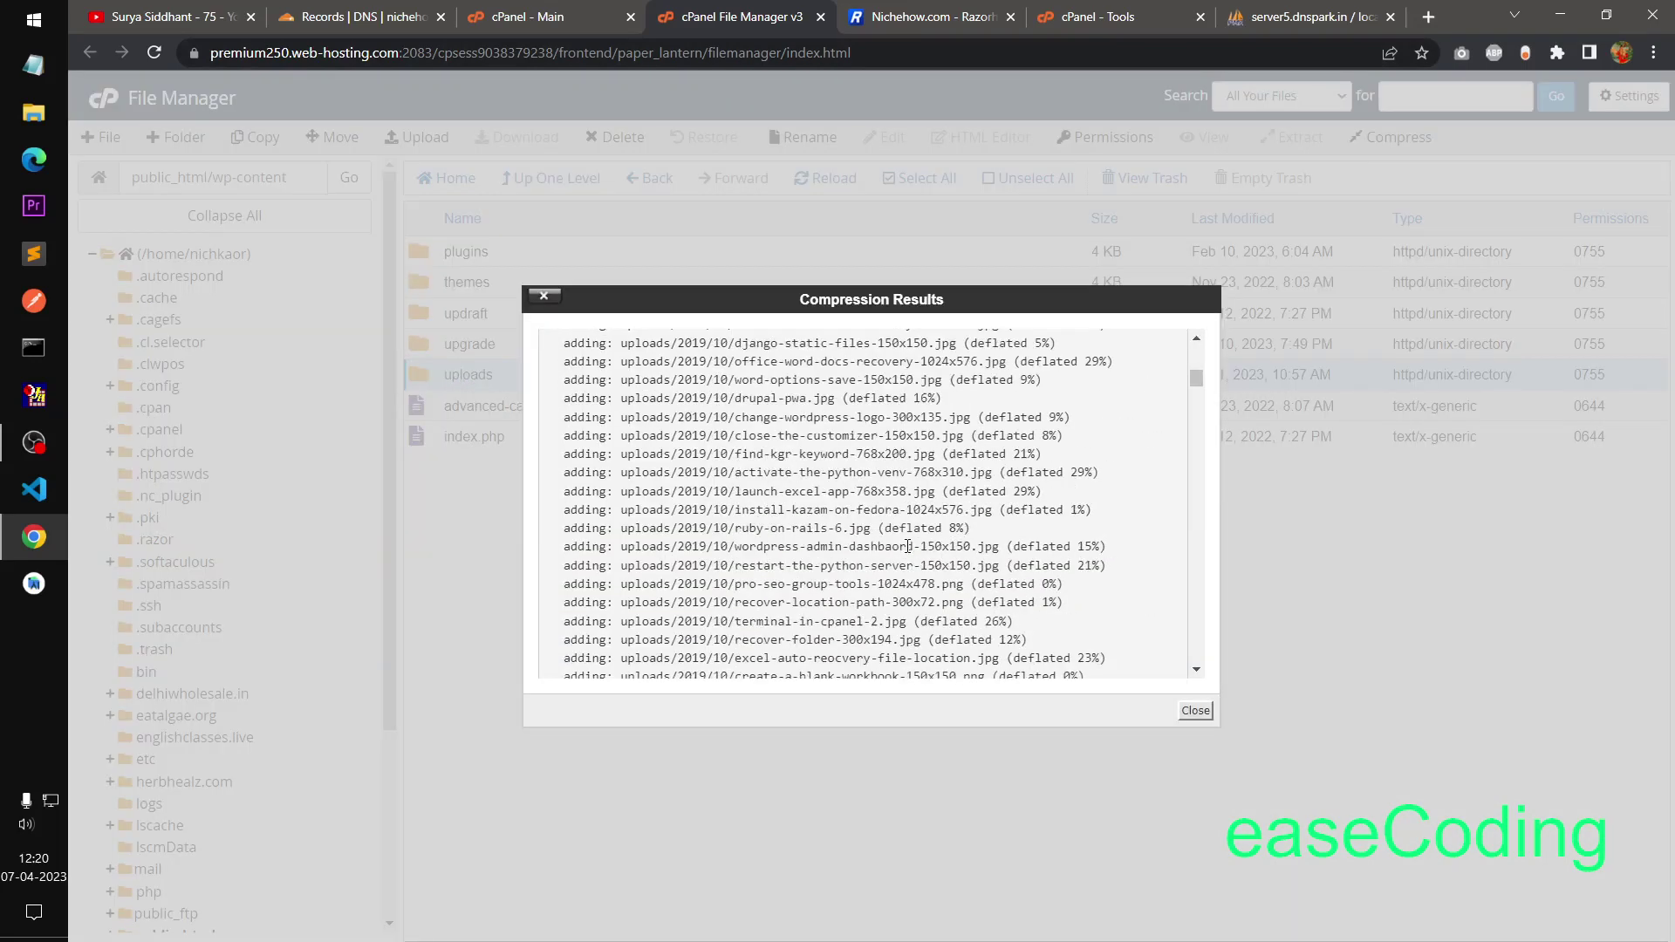
{"action": "scroll", "coordinate": [962, 576], "scroll_direction": "down", "scroll_amount": 5}
Refresh the listing, then select and download the 175.08 MB uploads.zip
{"action": "left_click", "coordinate": [1197, 712]}
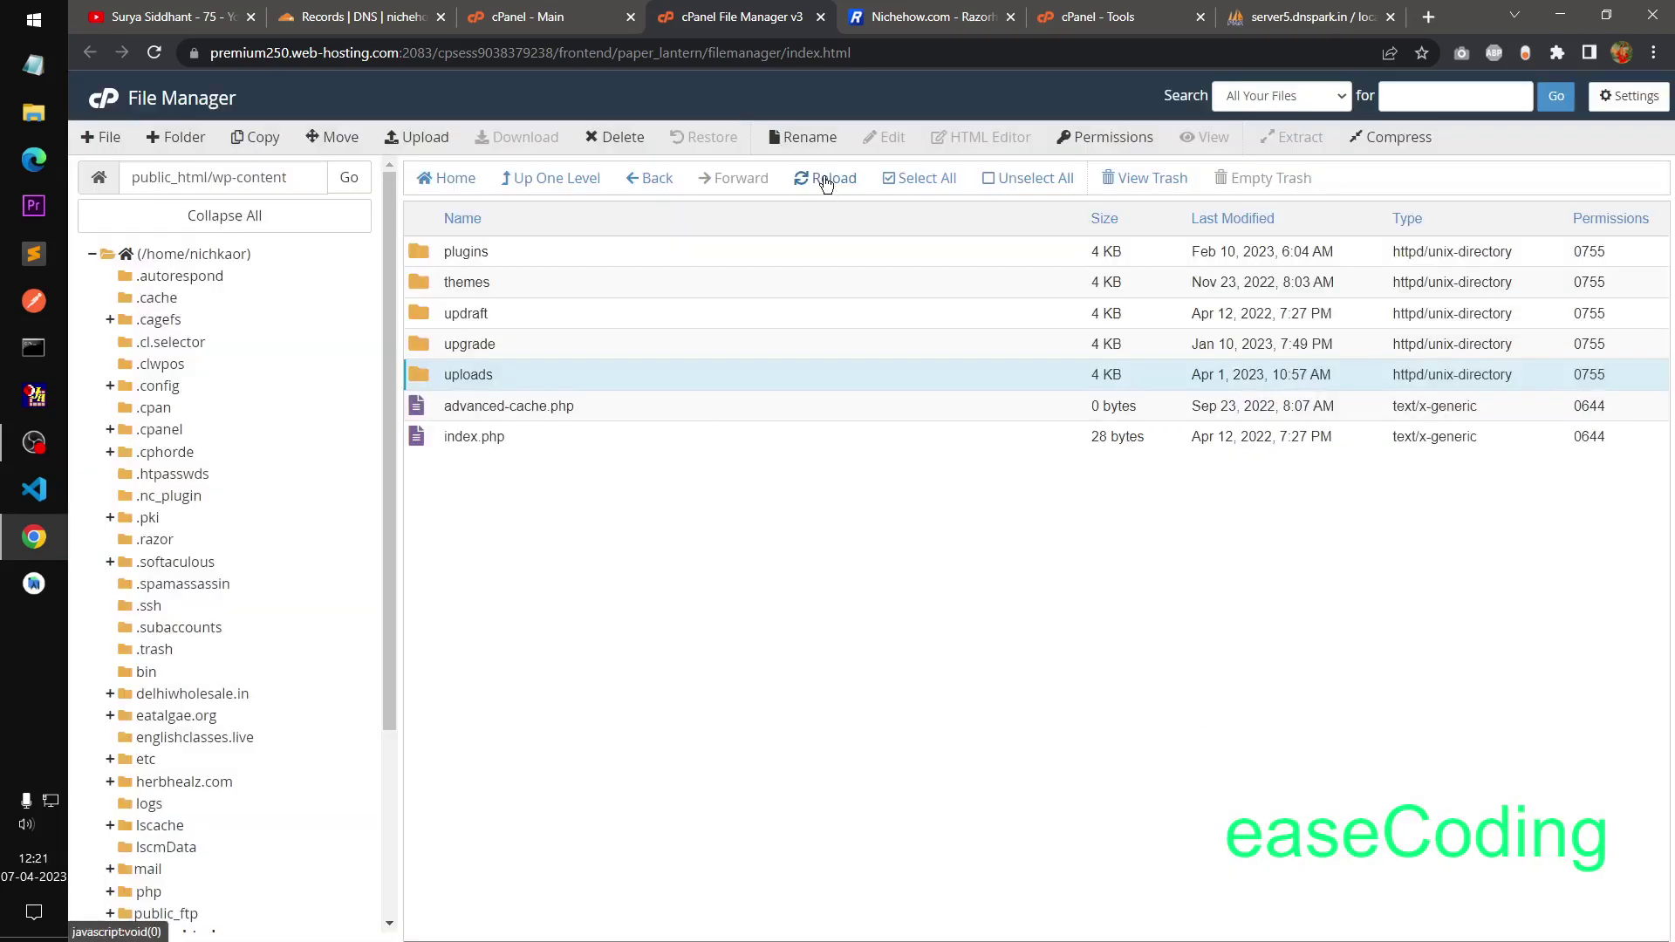
{"action": "left_click", "coordinate": [827, 178]}
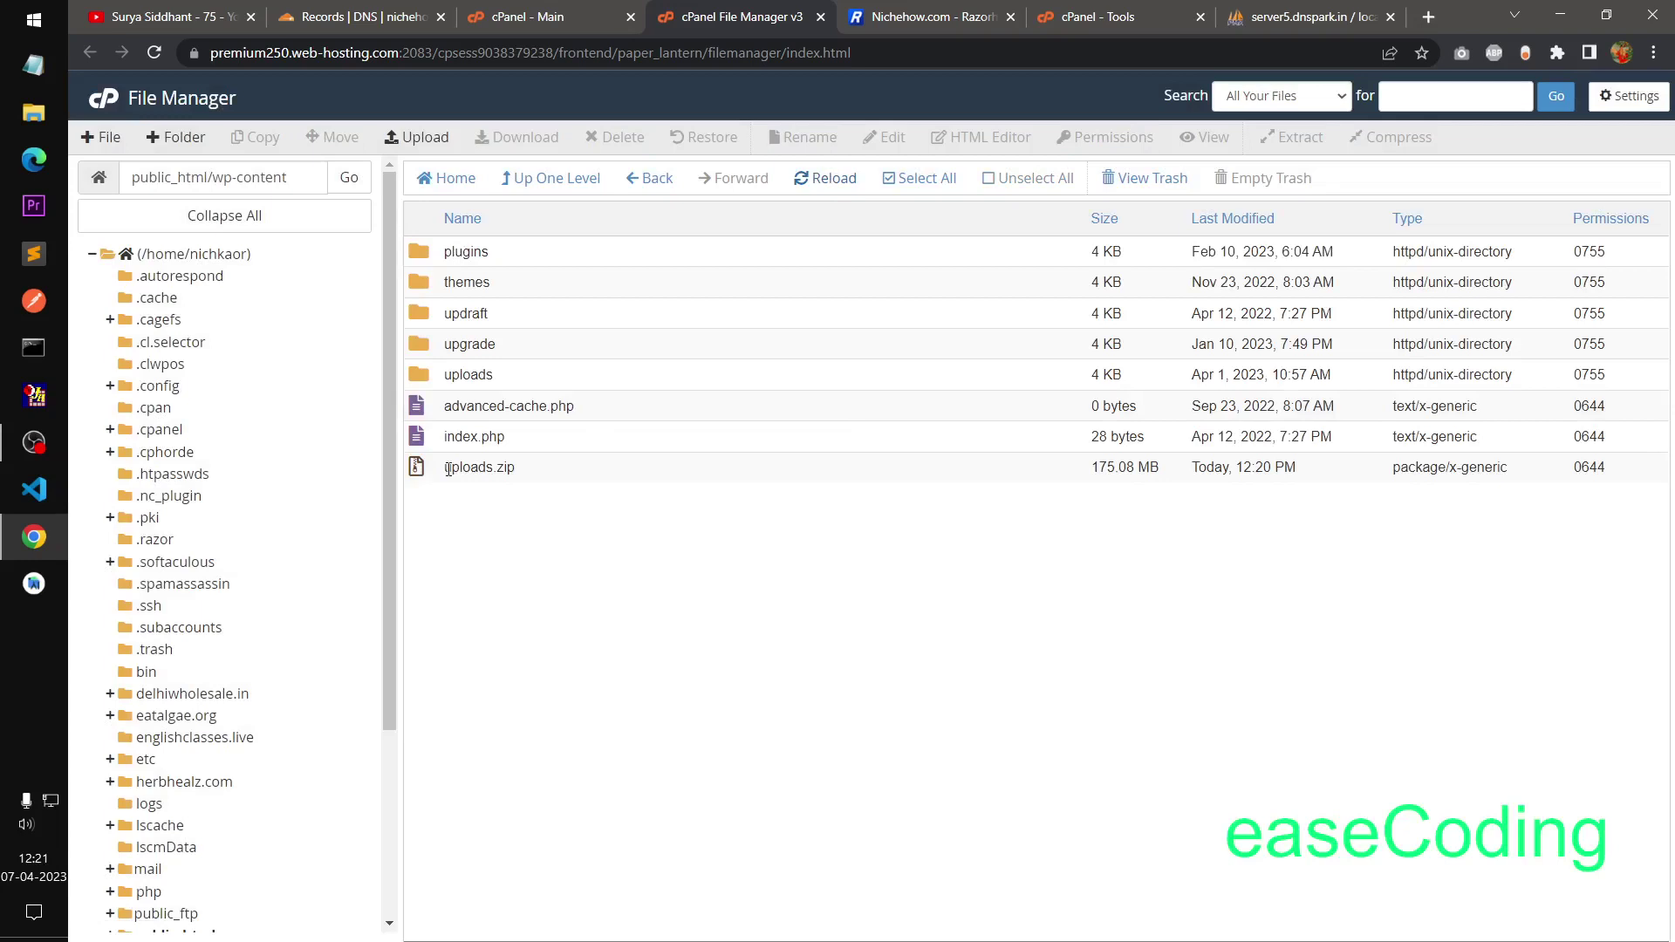
{"action": "left_click", "coordinate": [553, 473]}
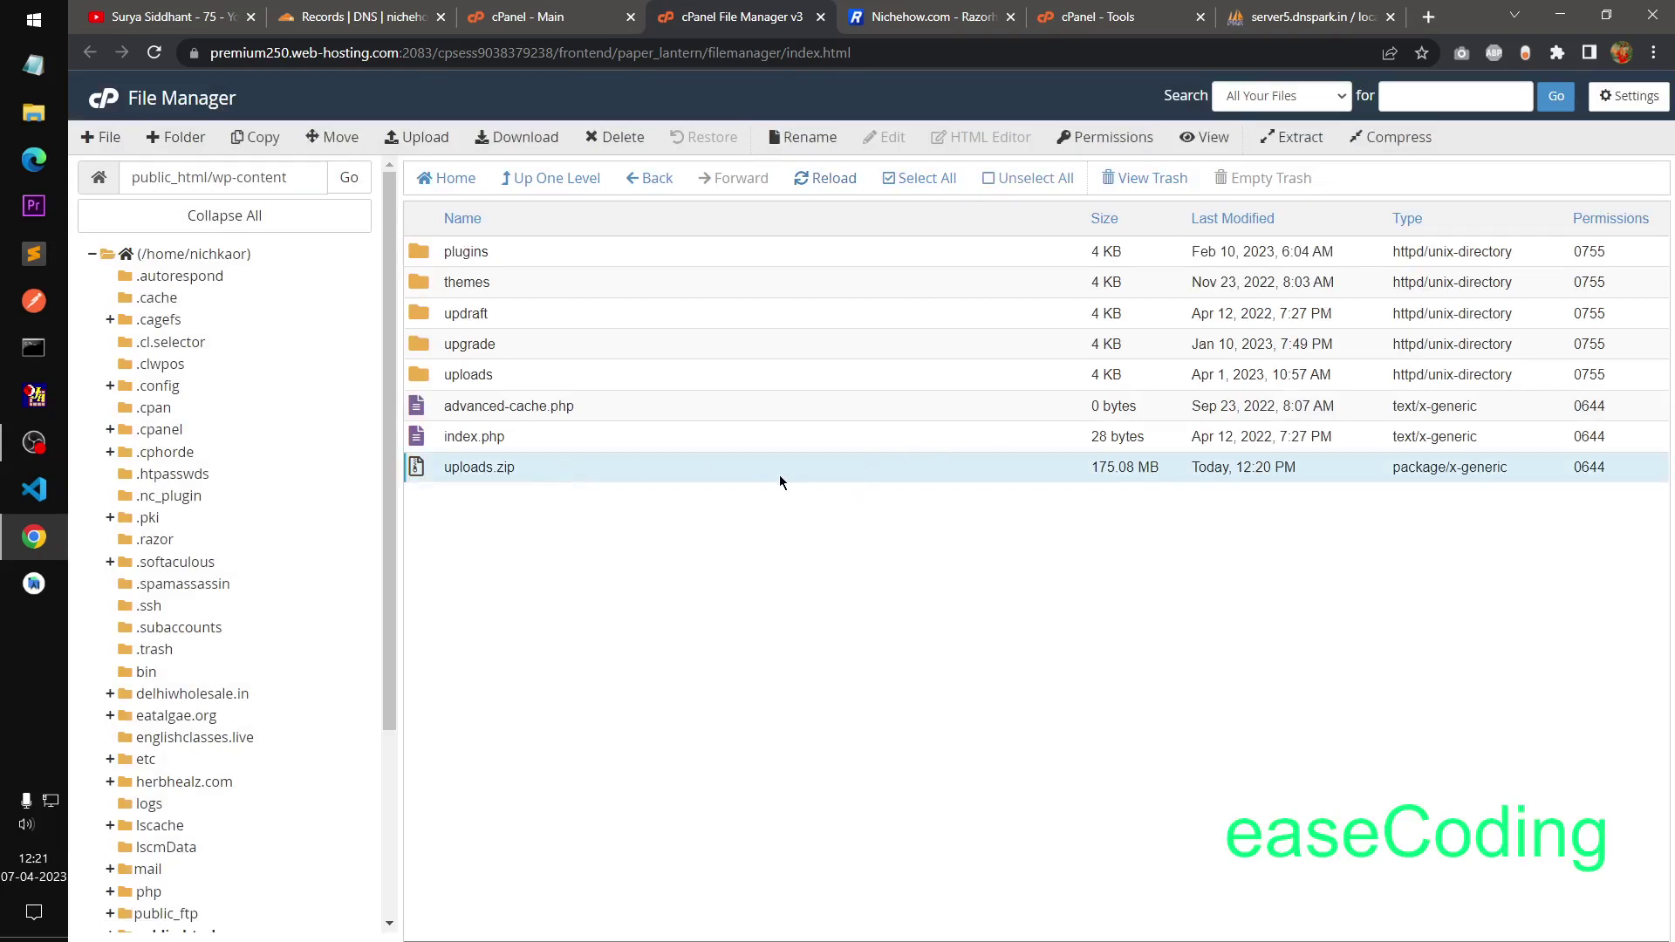
{"action": "left_click", "coordinate": [520, 140]}
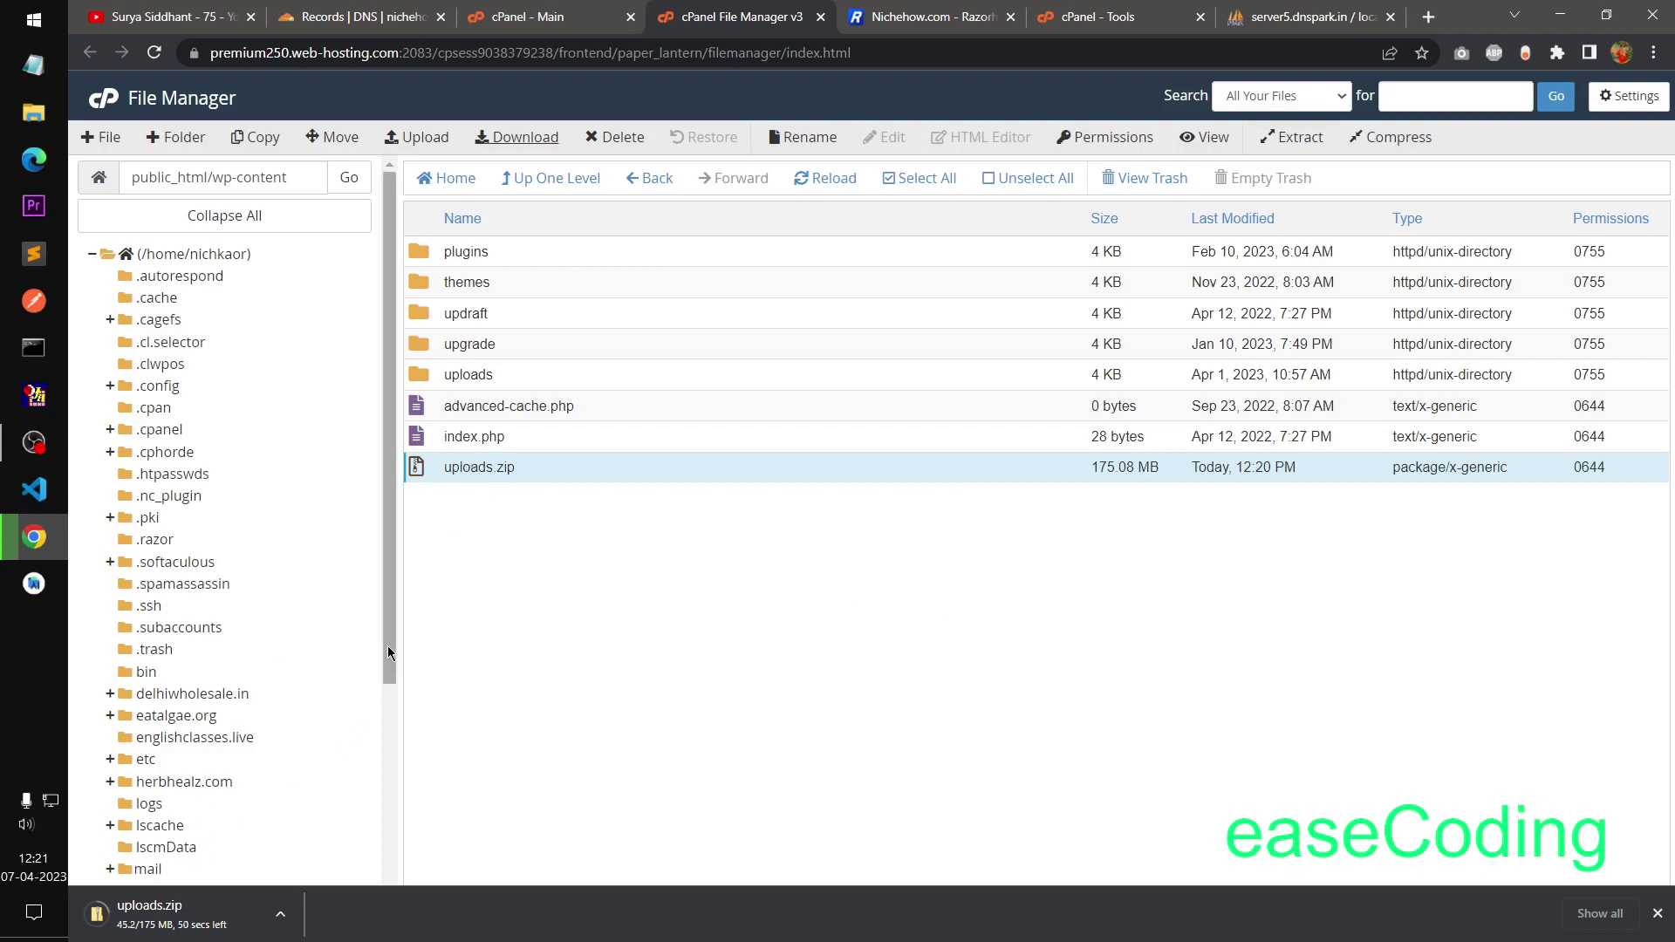
{"action": "mouse_move", "coordinate": [389, 639]}
{"action": "left_mouse_down"}
{"action": "mouse_move", "coordinate": [389, 745]}
{"action": "mouse_move", "coordinate": [398, 641]}
{"action": "left_mouse_up"}
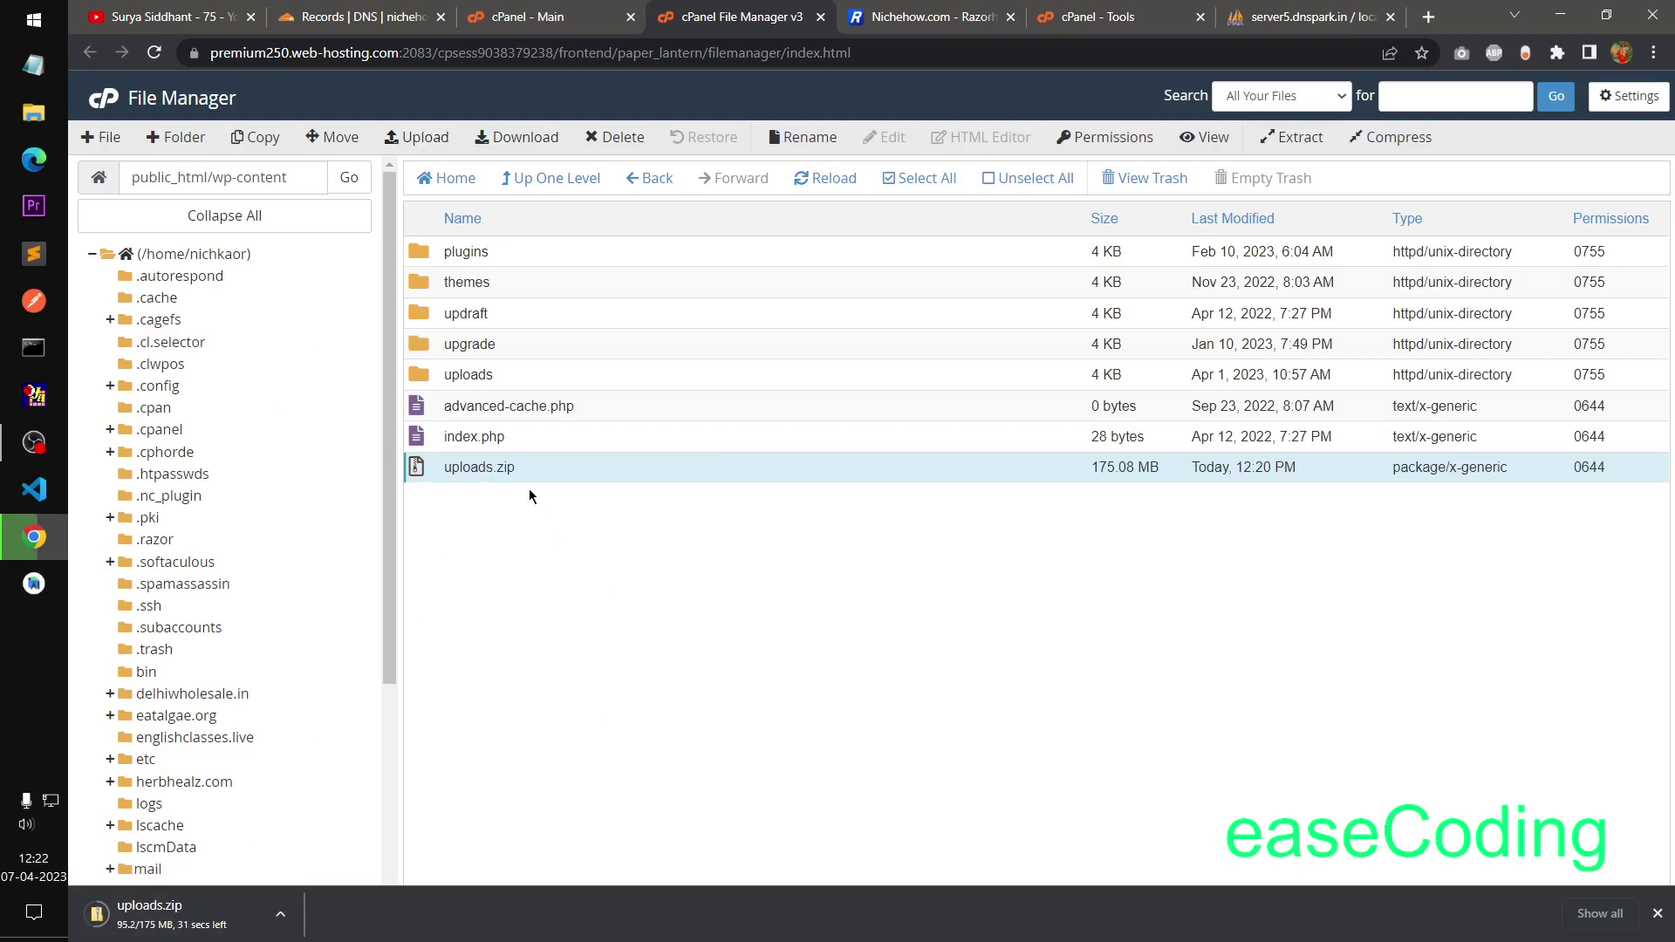
{"action": "left_click", "coordinate": [618, 505]}
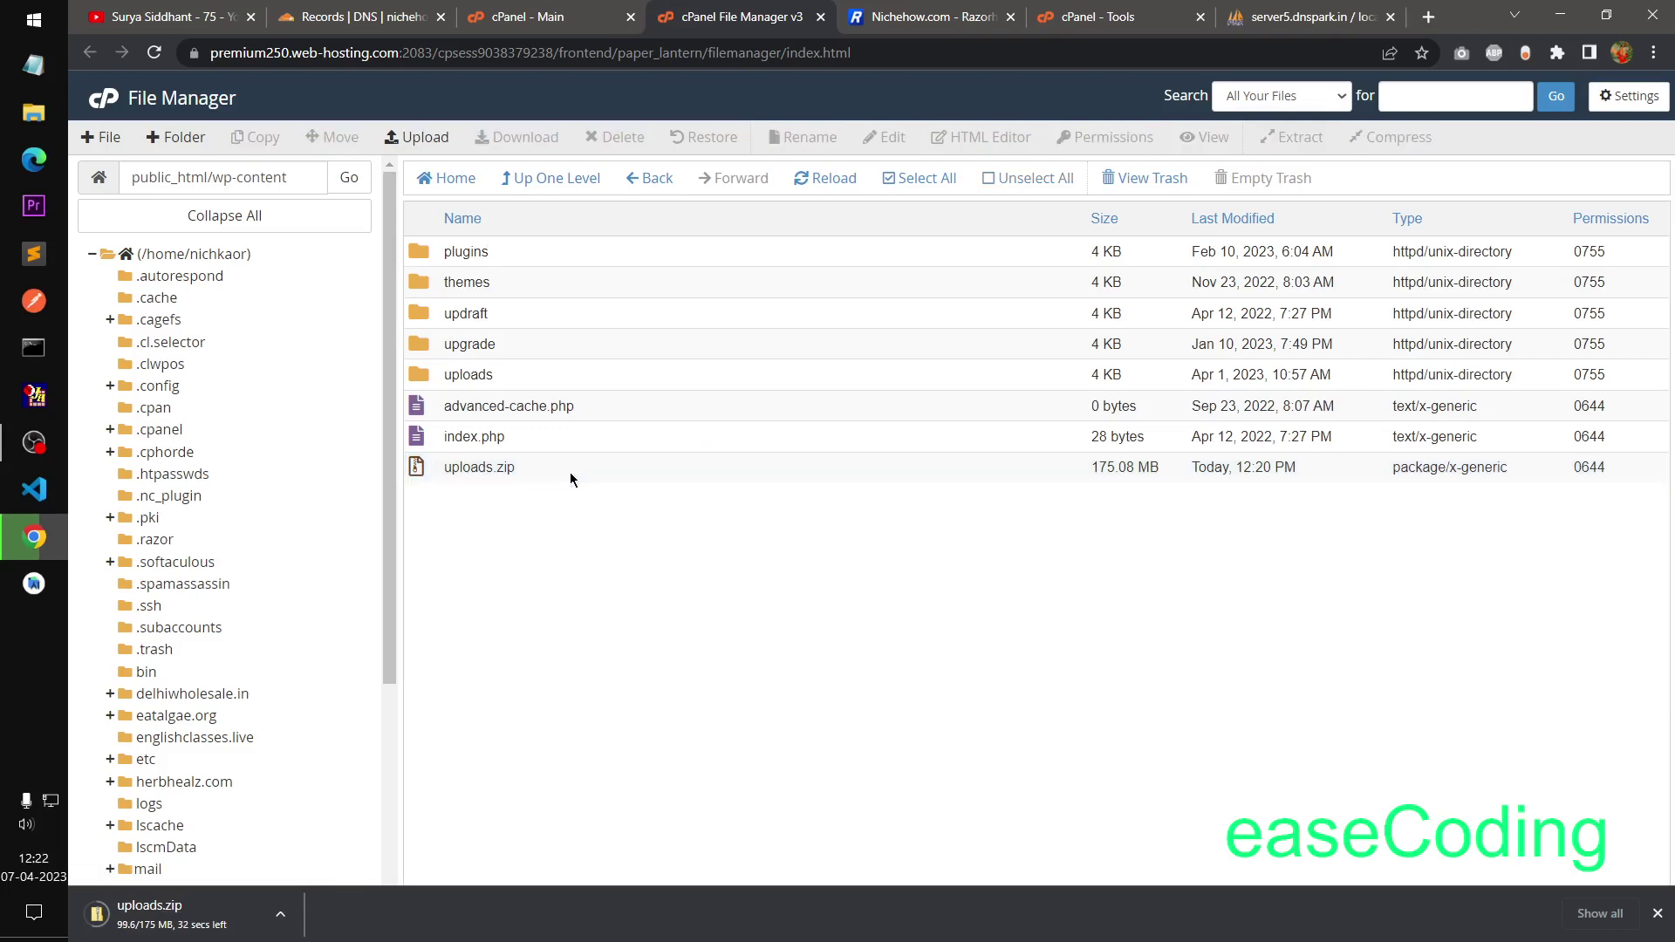
{"action": "left_click", "coordinate": [572, 473]}
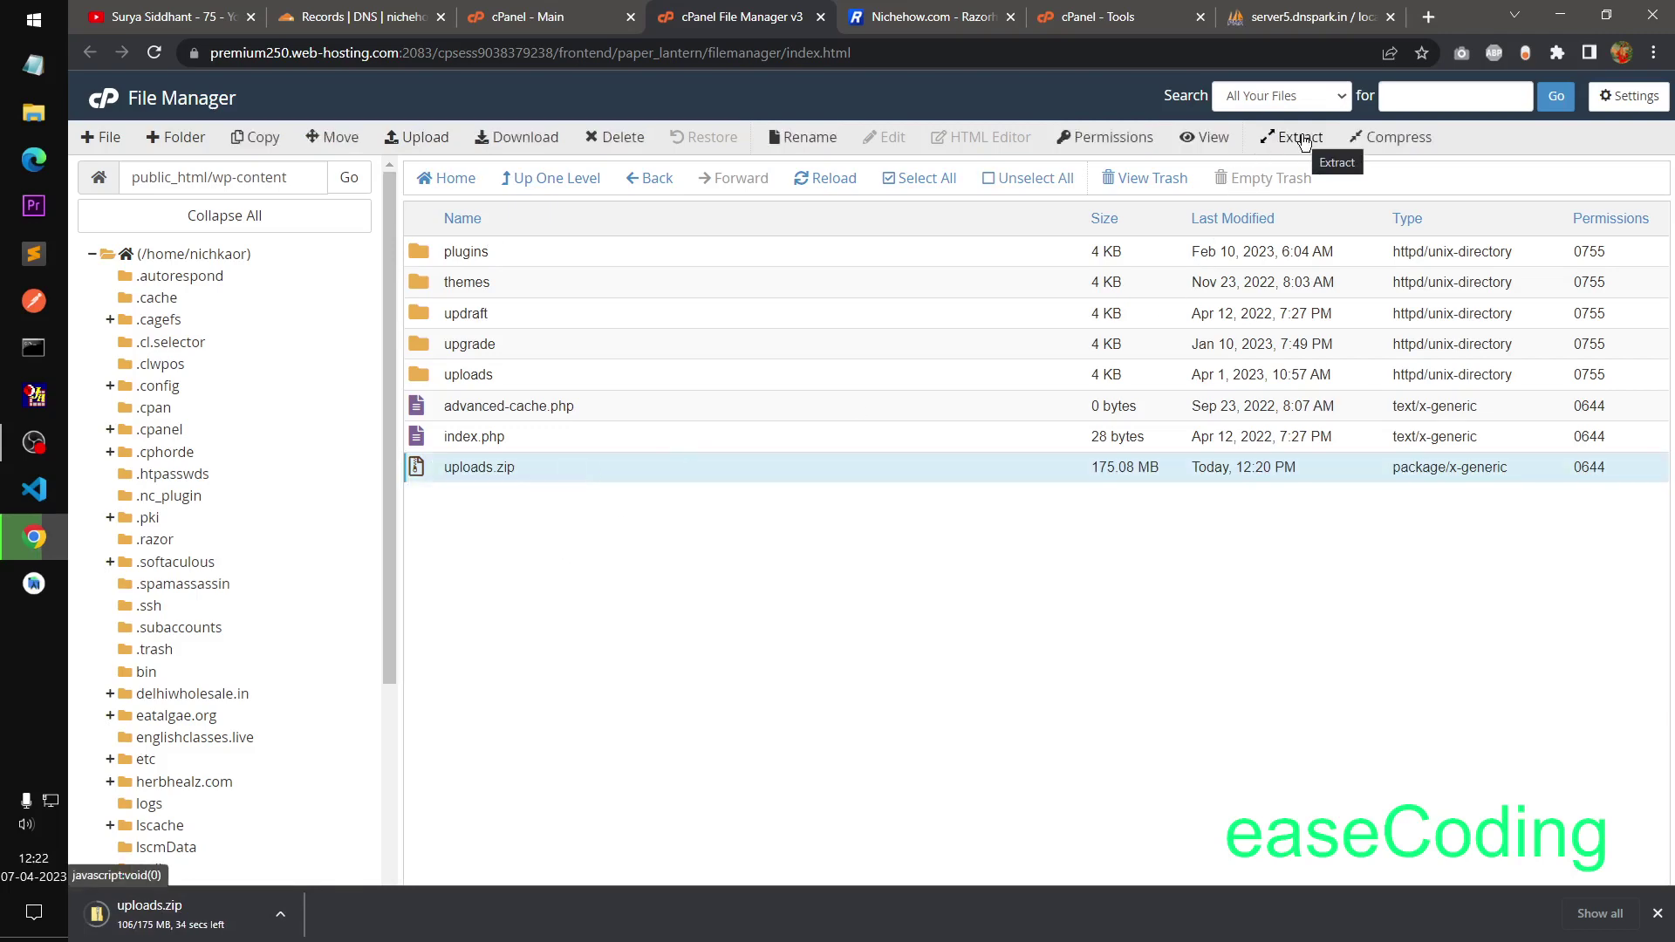
{"action": "left_click", "coordinate": [1302, 141]}
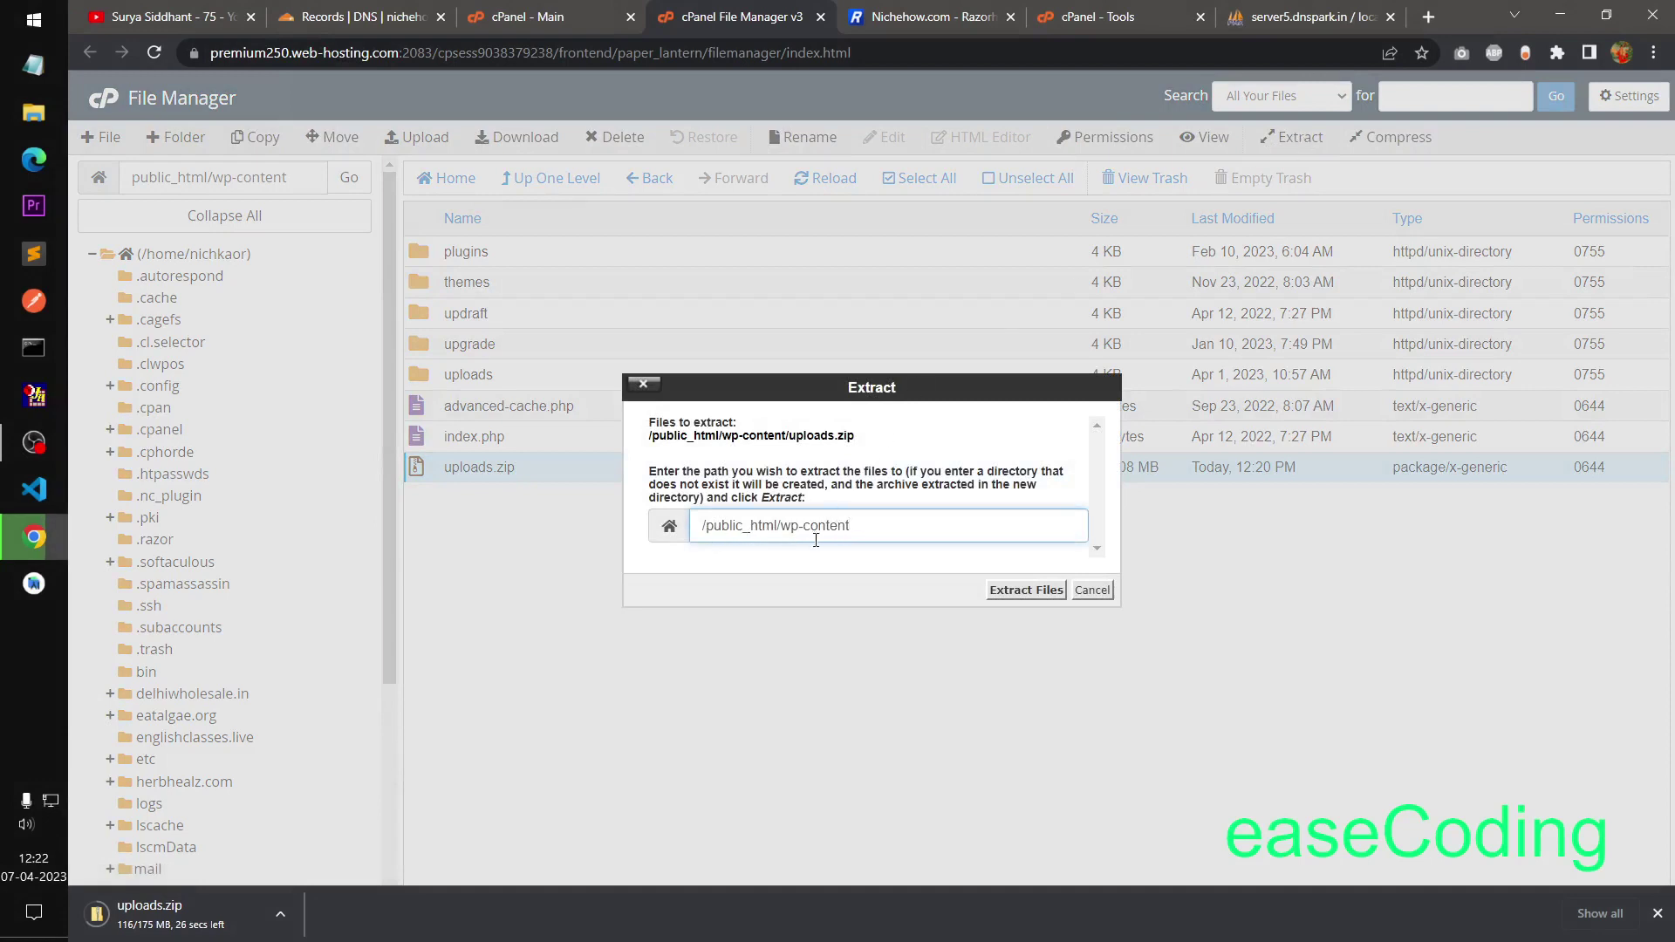
{"action": "left_click", "coordinate": [1088, 594]}
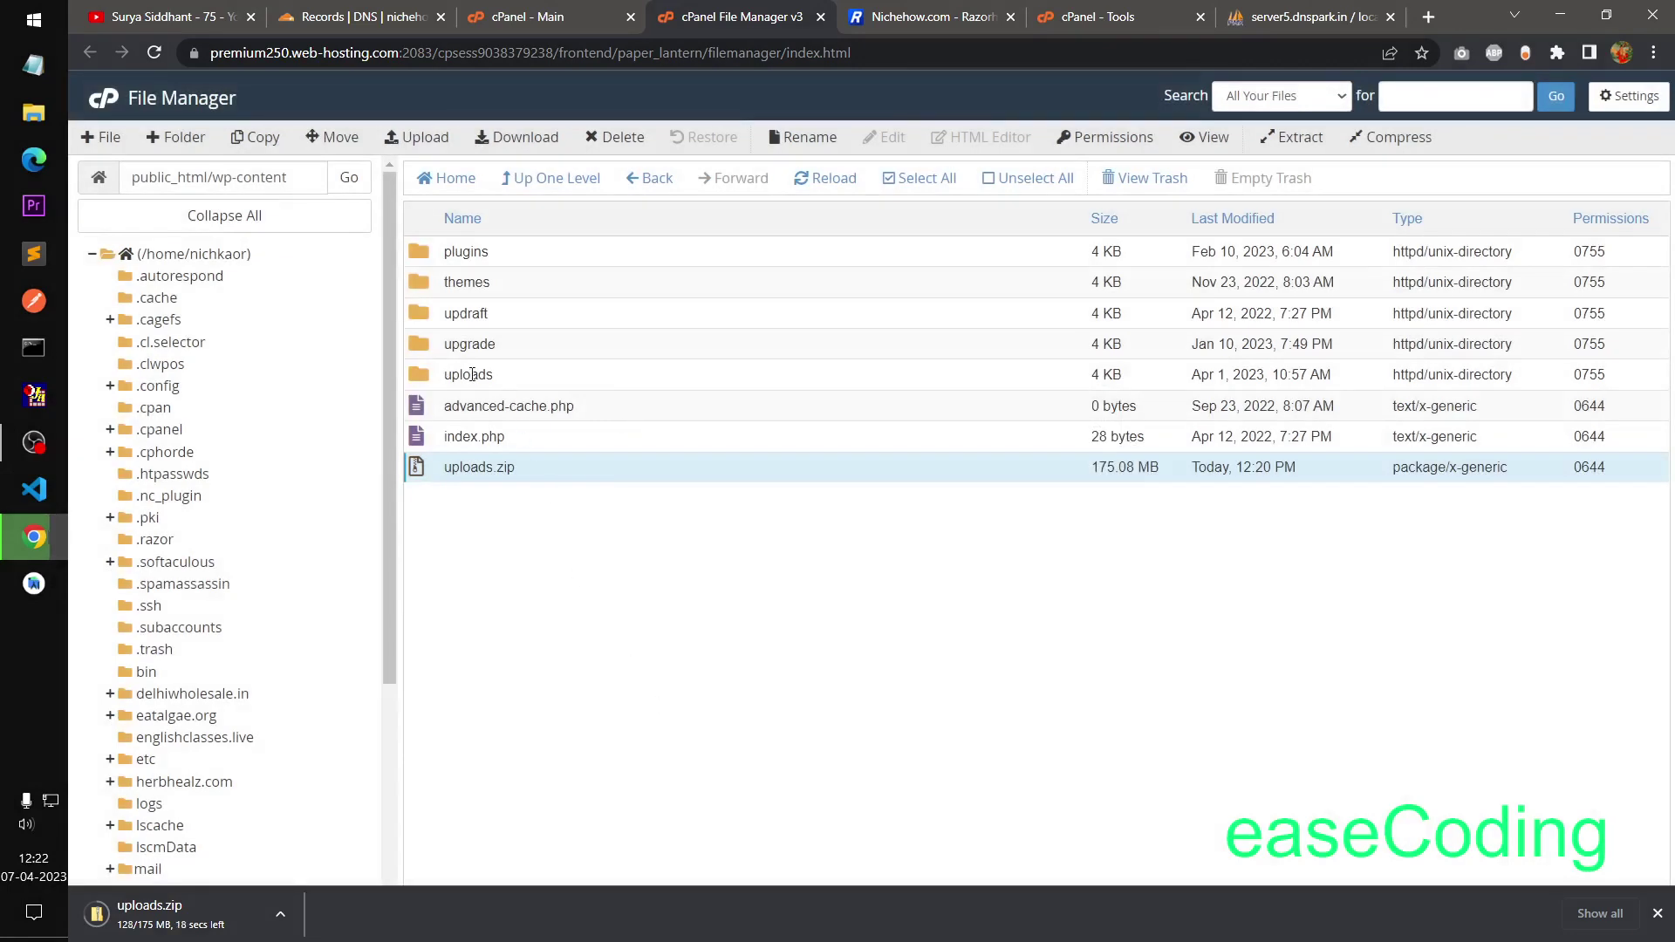
{"action": "left_click", "coordinate": [514, 380]}
{"action": "right_click", "coordinate": [491, 379]}
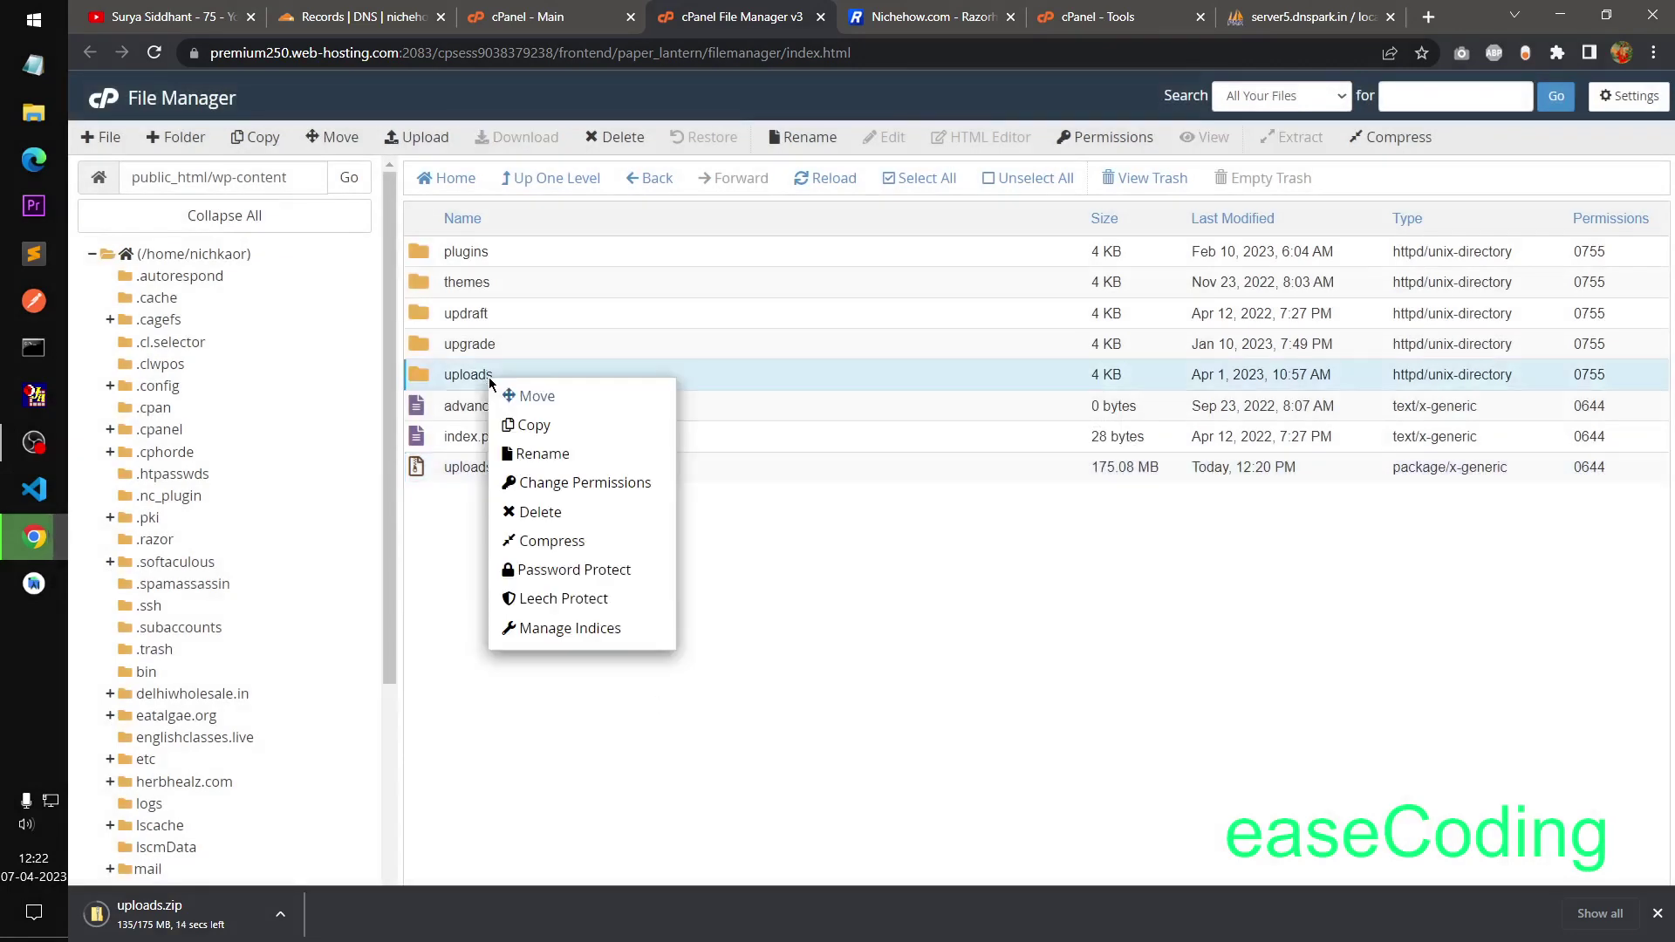
{"action": "left_click", "coordinate": [538, 454]}
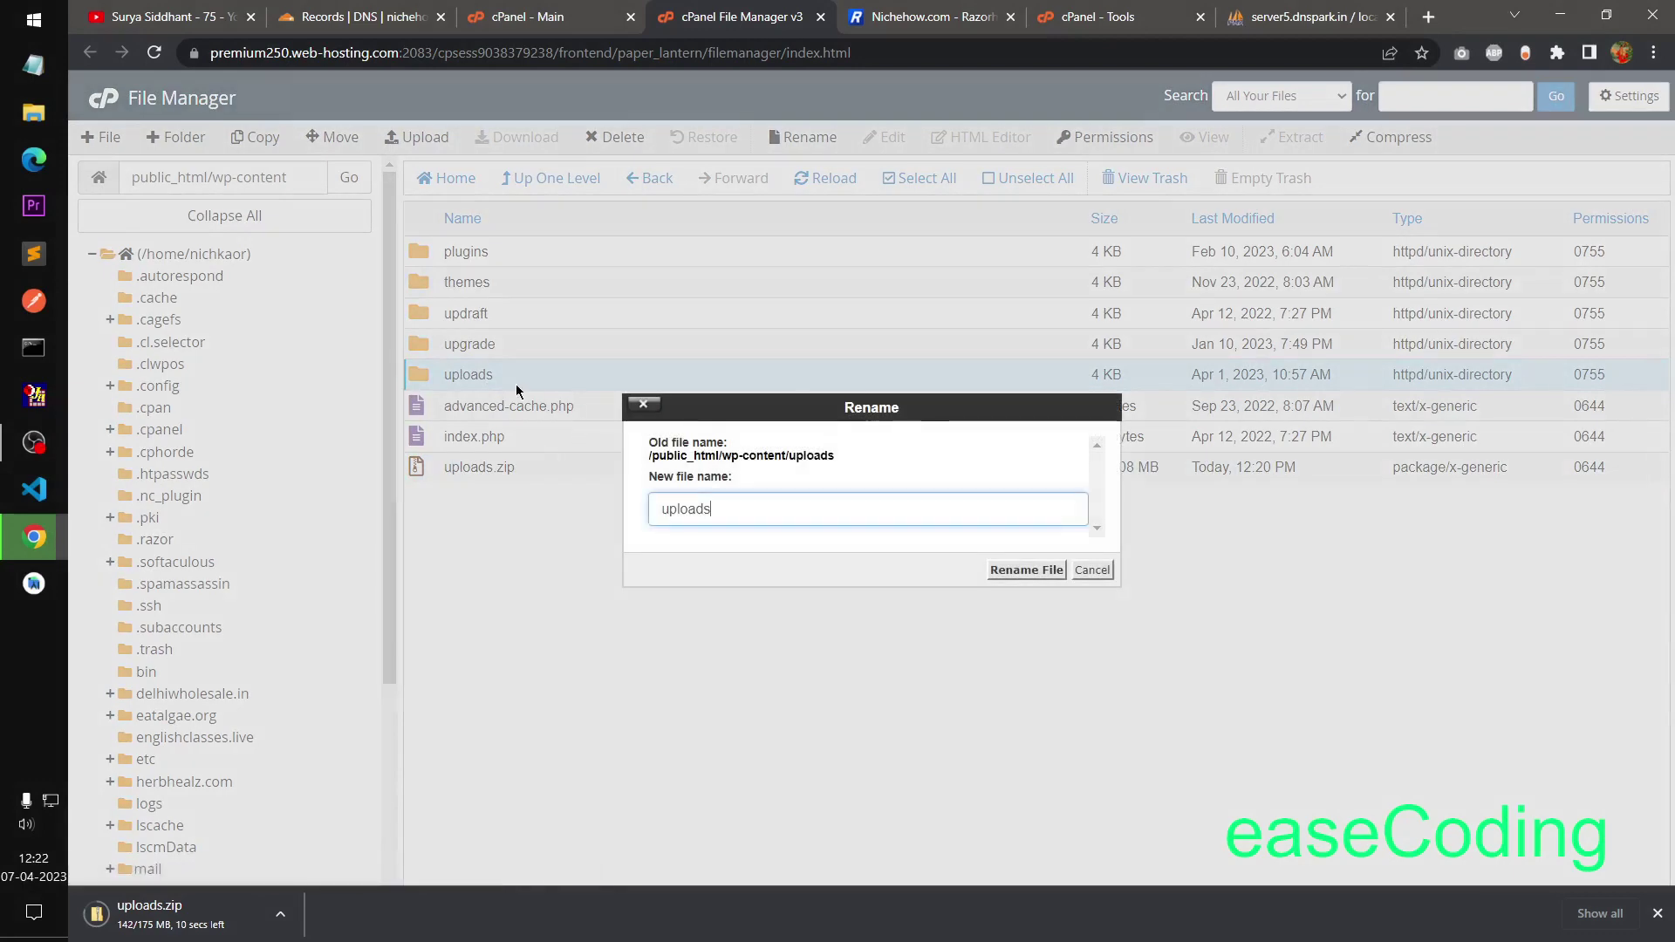
{"action": "left_click", "coordinate": [1092, 570]}
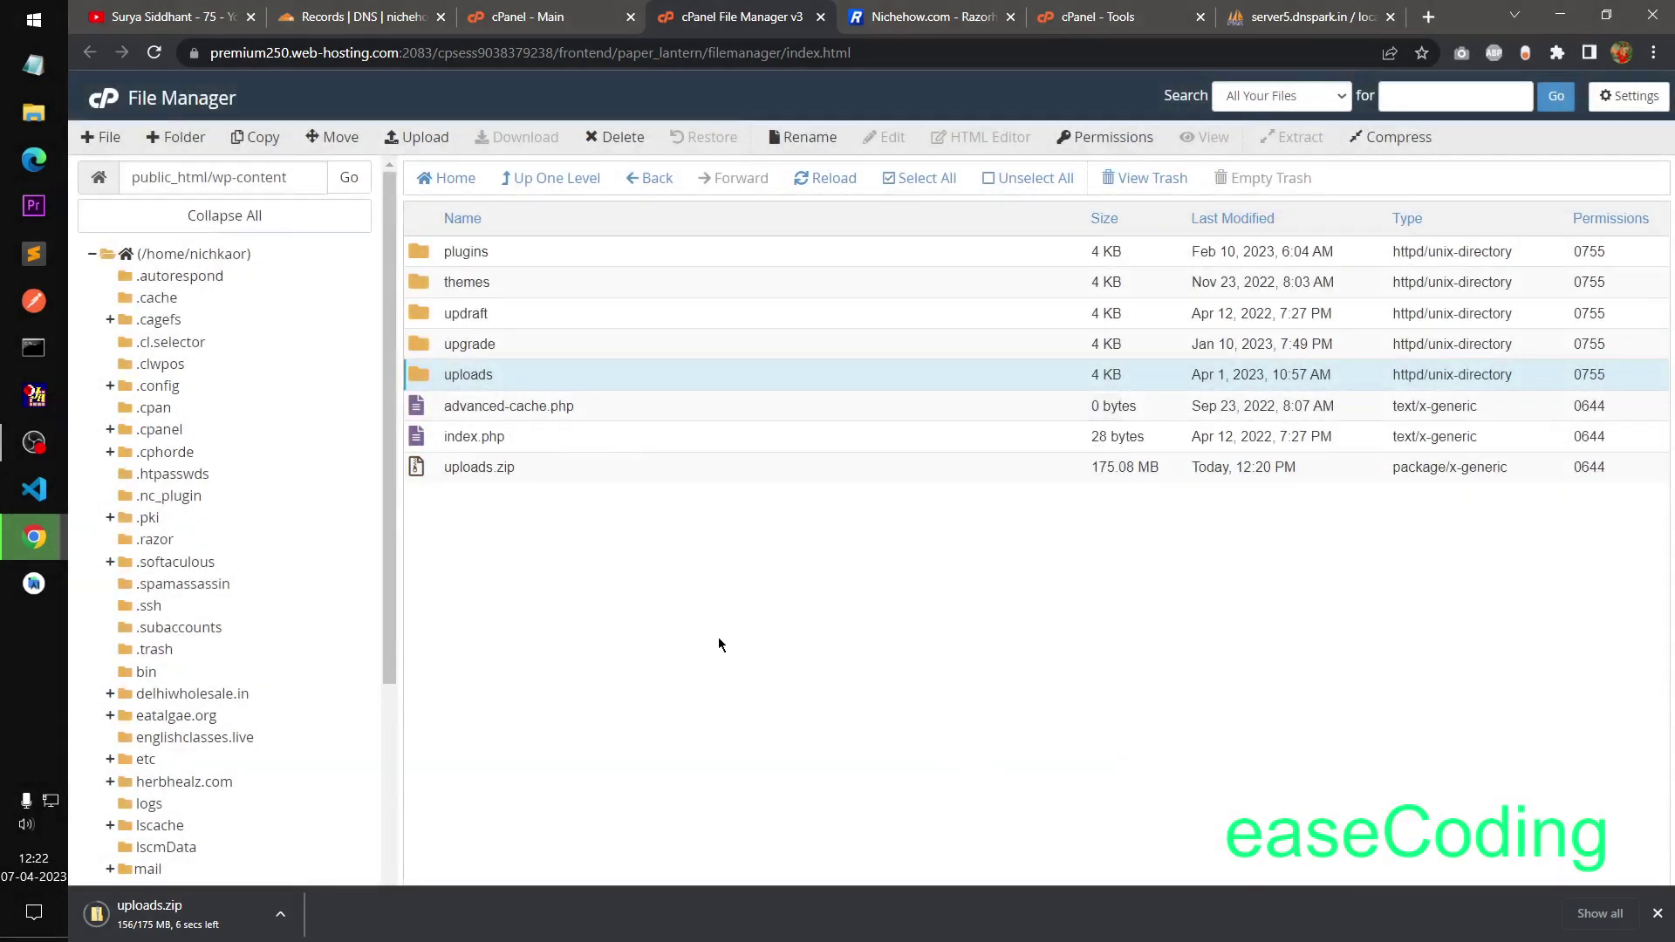
Reselect uploads.zip while the download reaches about 161 of 175 MB
{"action": "left_click", "coordinate": [525, 476]}
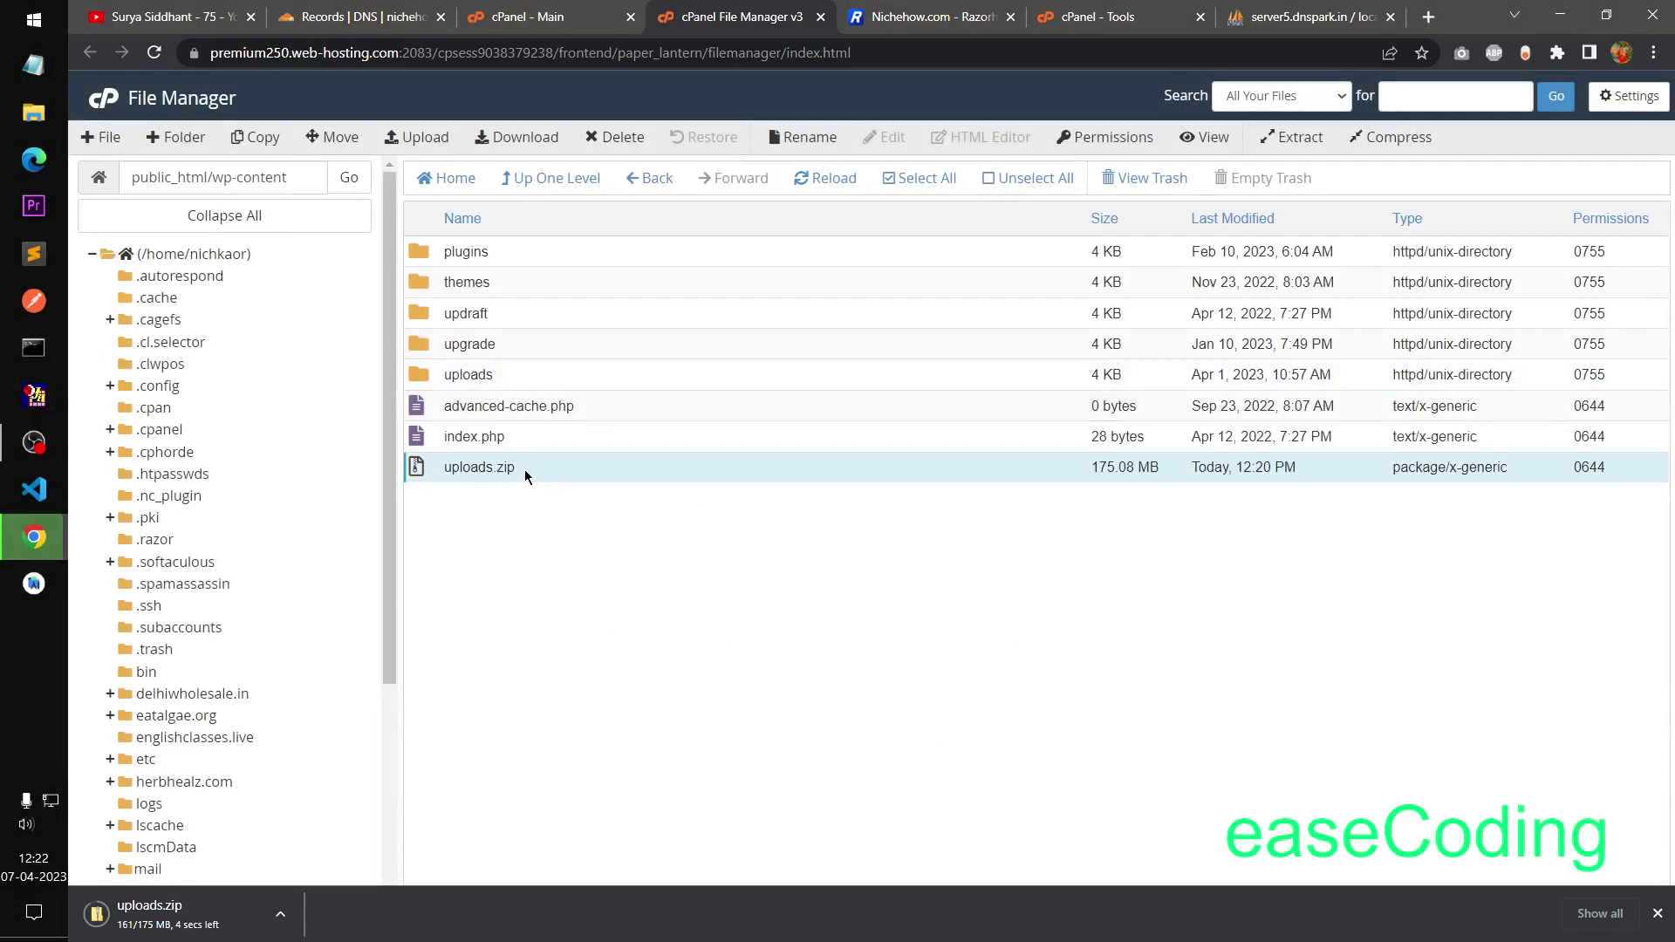